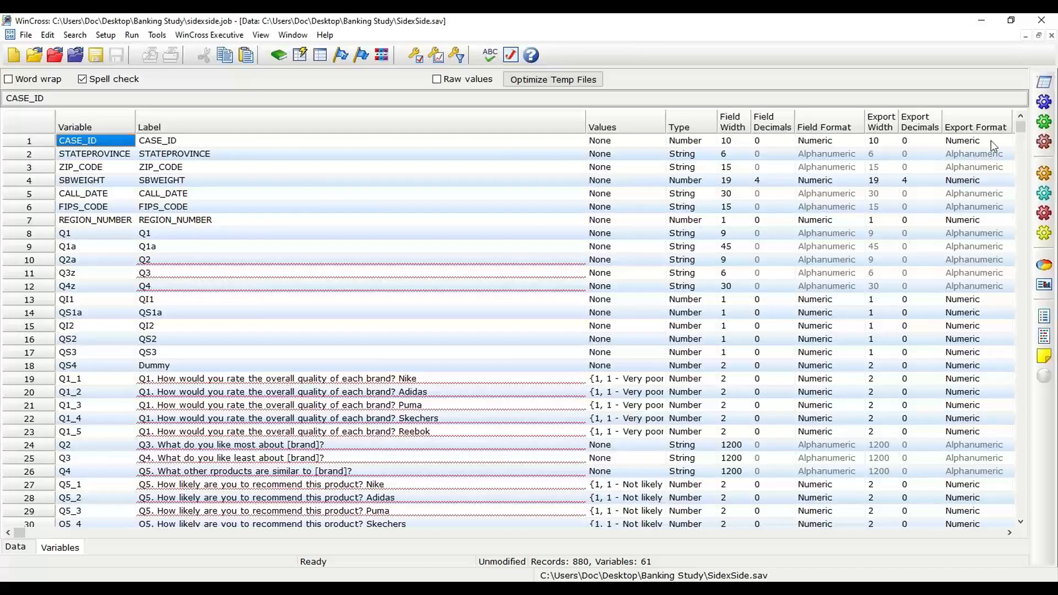
- Examine the Q8 to Q16 feature variables and their brand labels in the variable list
drag(1021, 133, 1006, 385)
scroll(424, 283, down, 3)
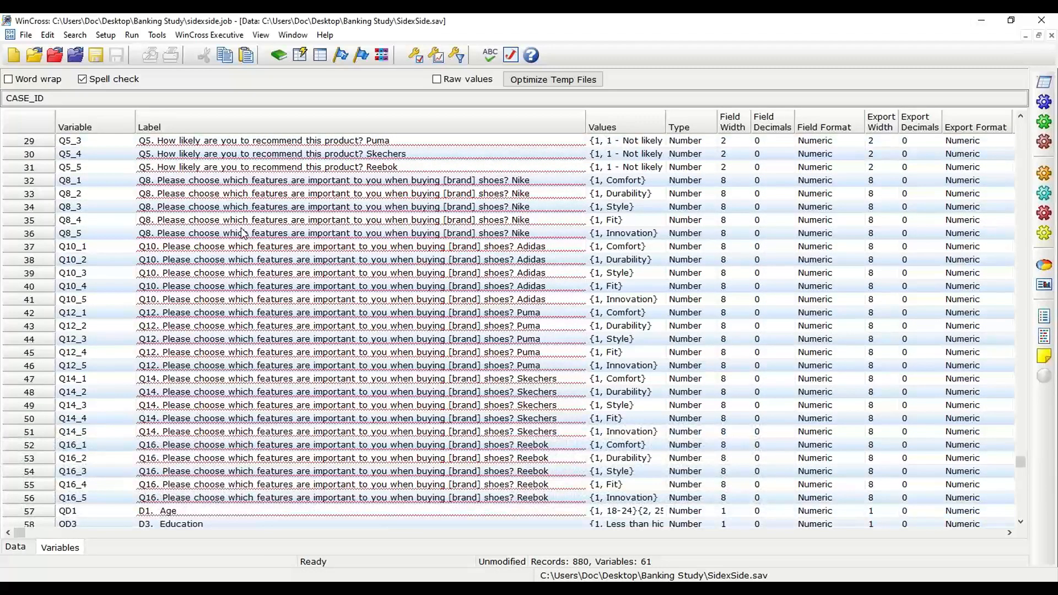
click(112, 180)
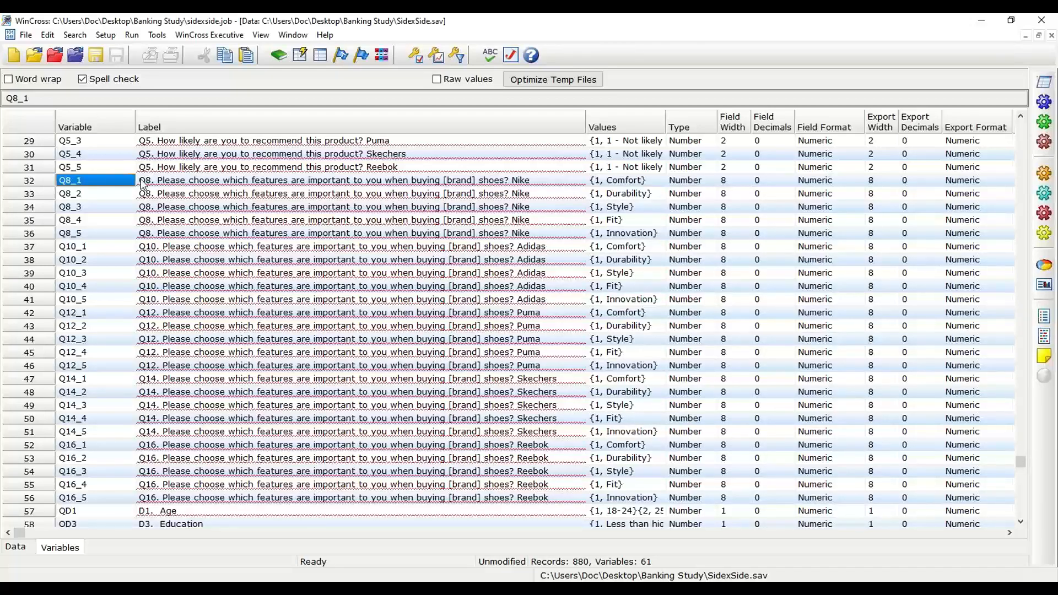
drag(534, 180, 535, 237)
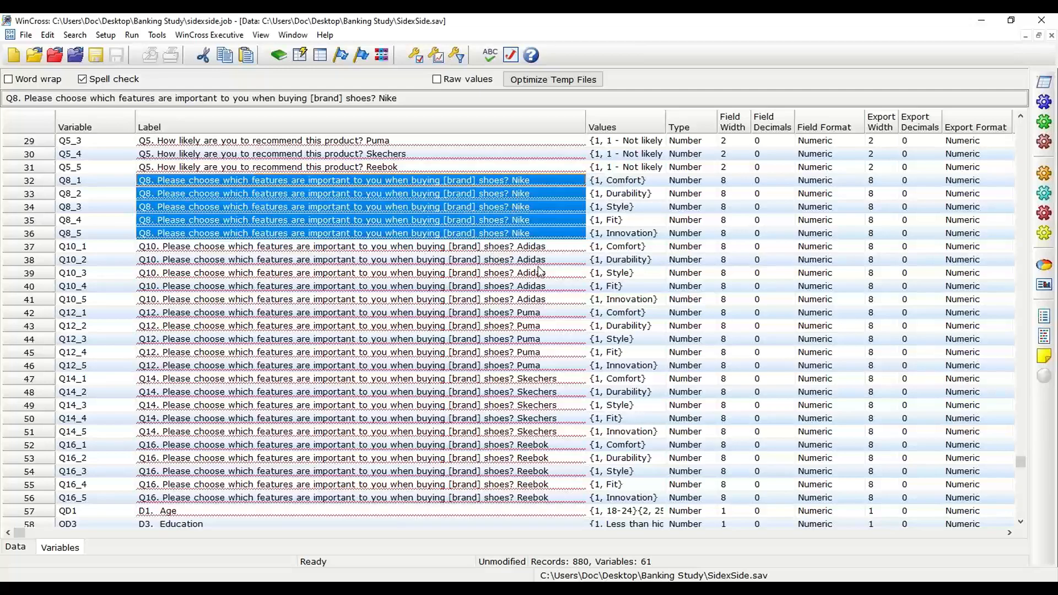
click(537, 340)
click(534, 407)
click(530, 460)
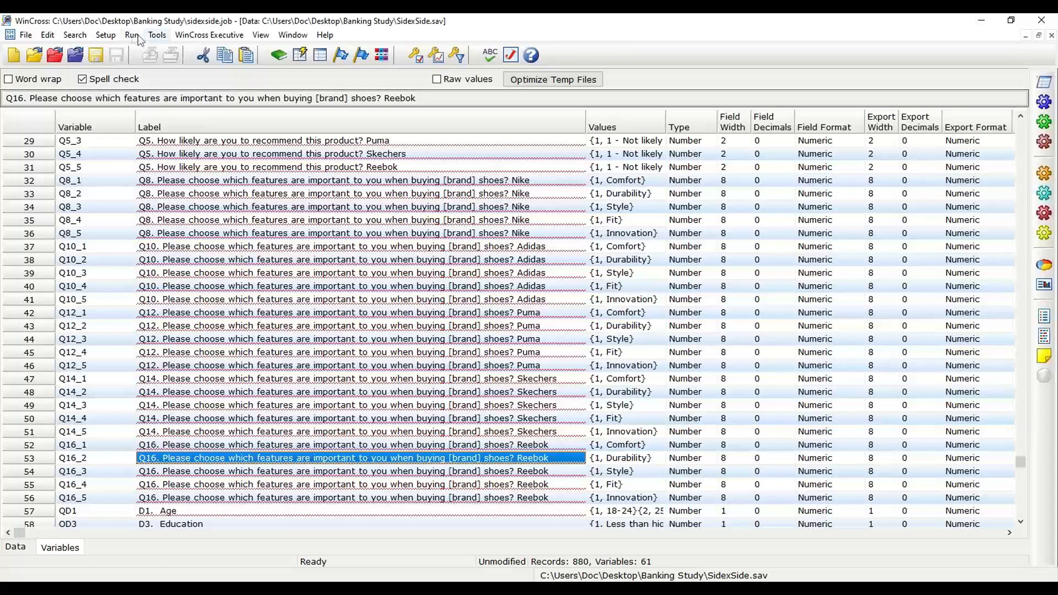
- Create a new side by side crosstab named Example
click(105, 34)
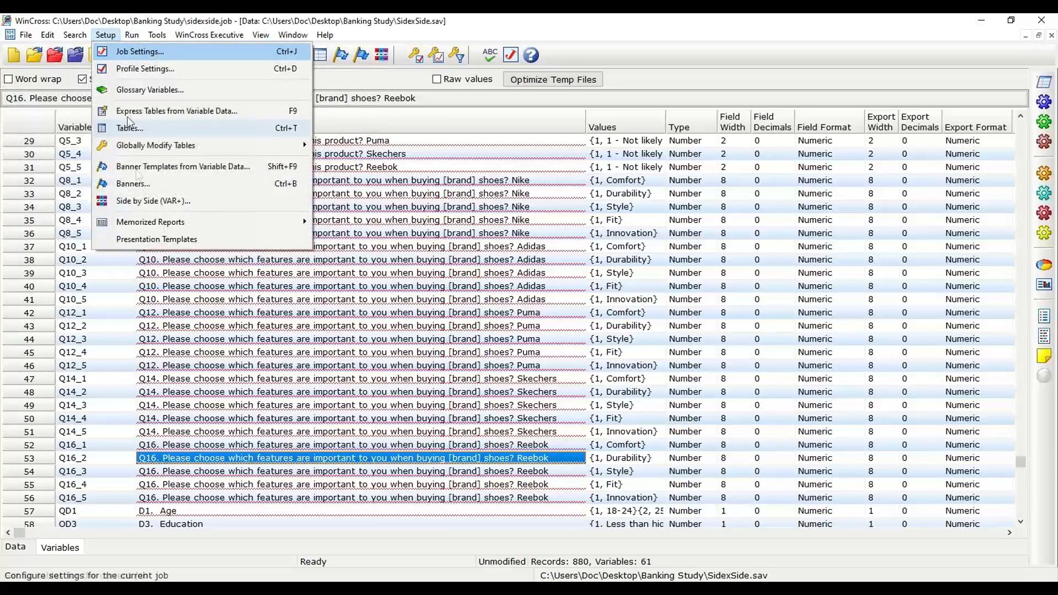
click(144, 203)
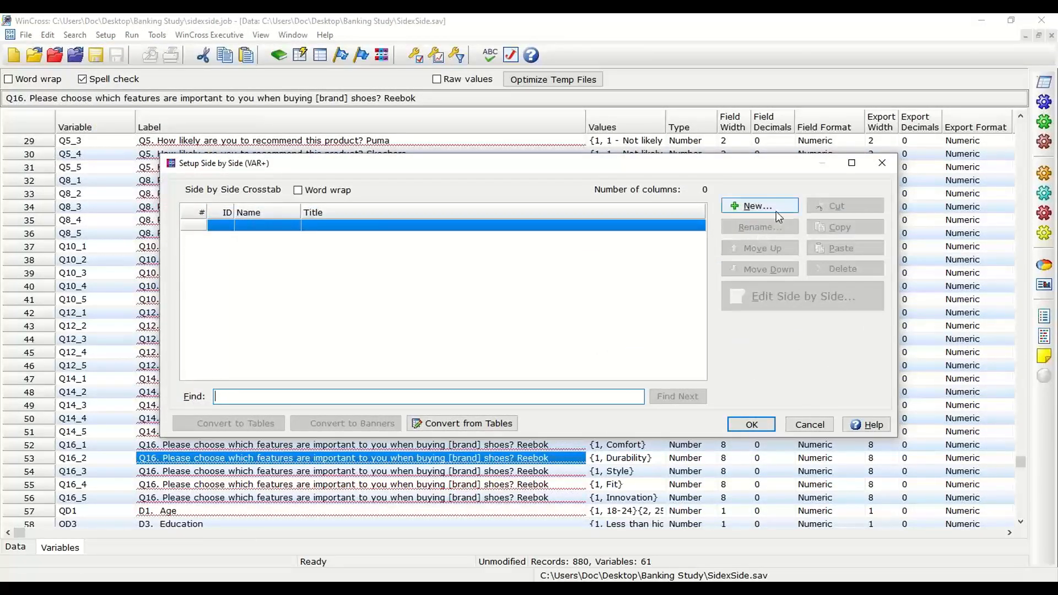
click(777, 214)
text(Example)
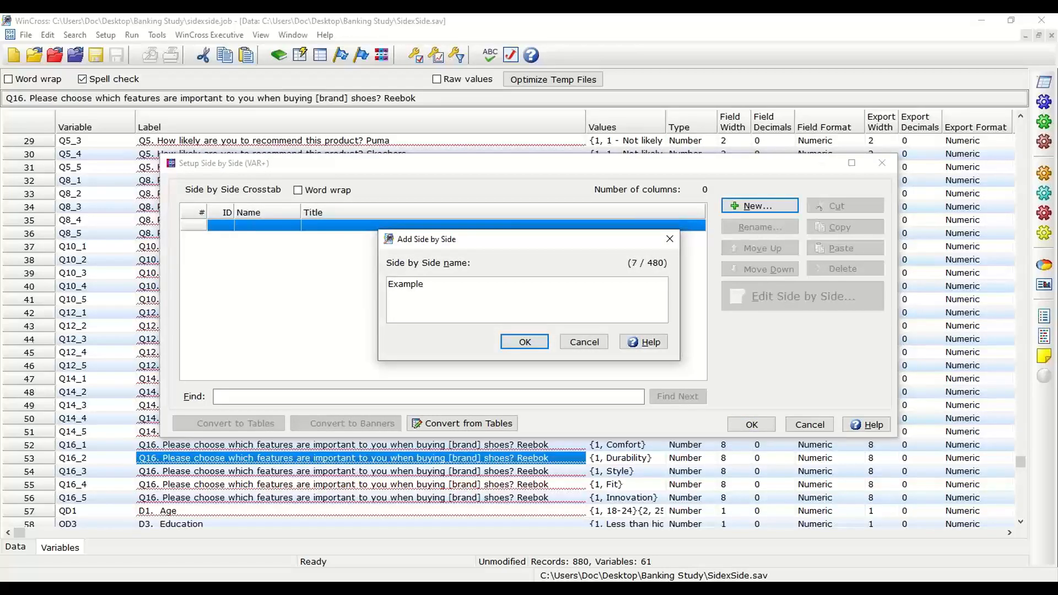
click(523, 342)
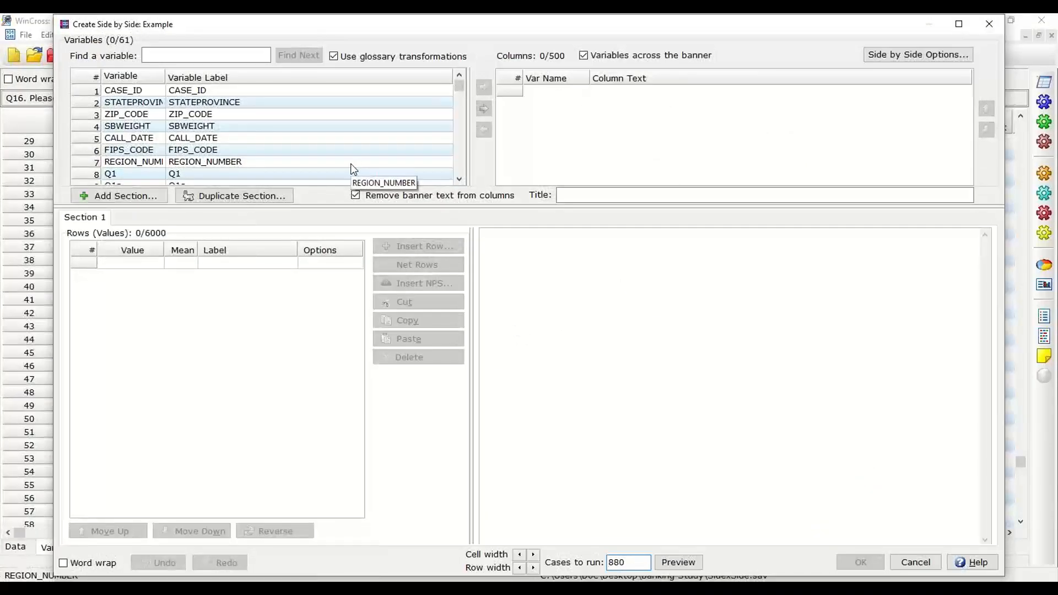
- Find the q8 variables, add Q8_1 through Q8_5 together as one column, and set its column text to Nike
click(231, 57)
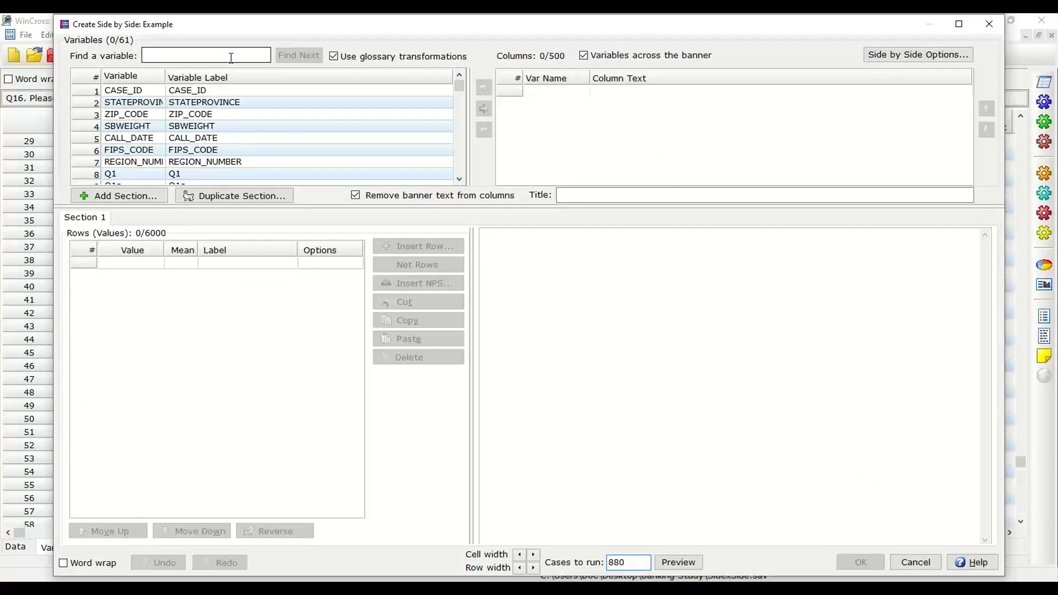
click(228, 57)
text(q8)
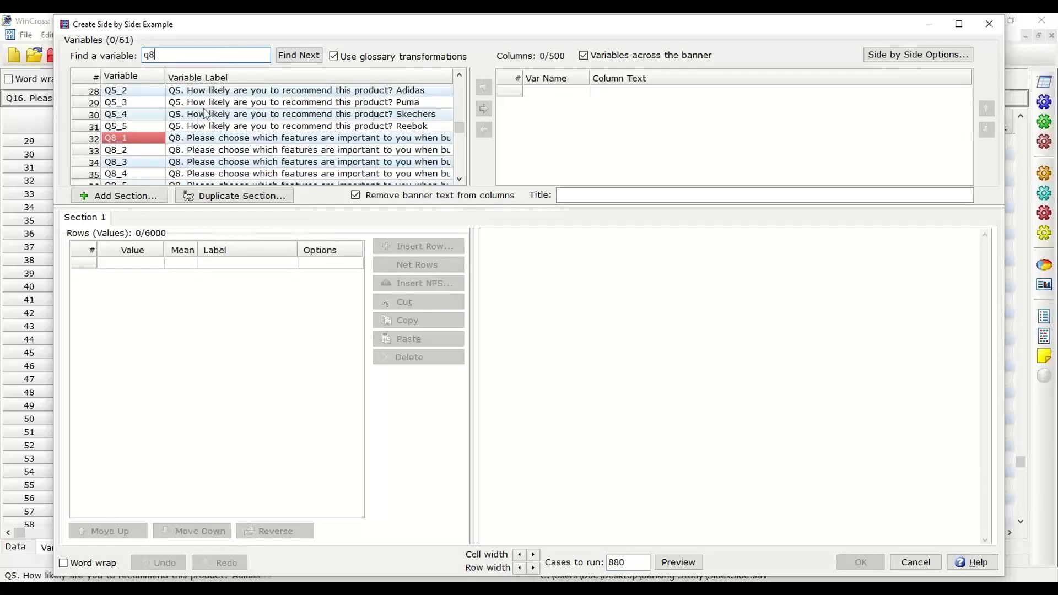
scroll(201, 122, down, 3)
drag(142, 110, 151, 147)
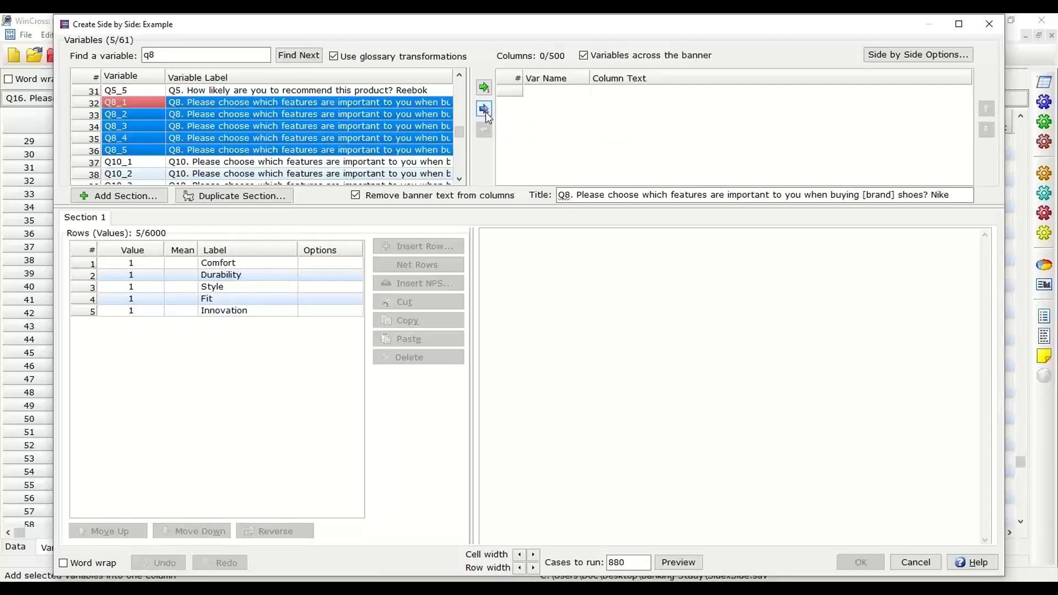
click(484, 109)
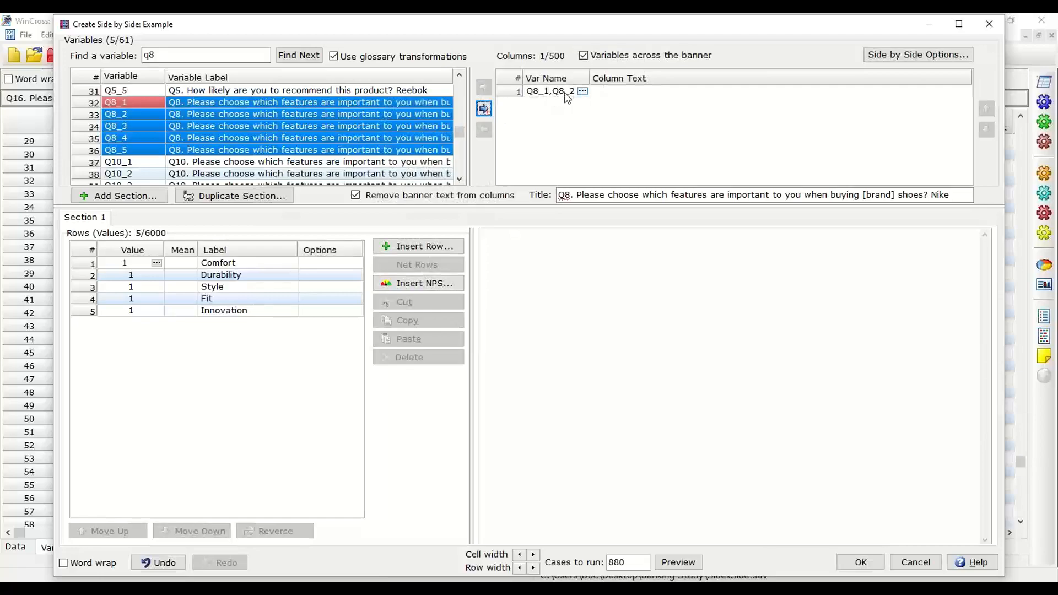
click(621, 94)
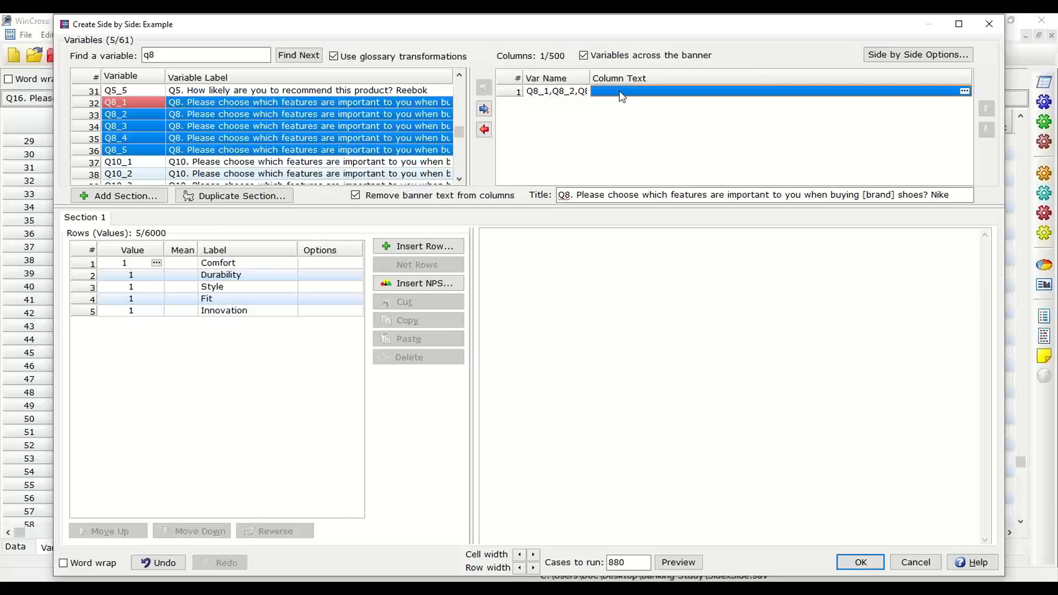
text(Nike)
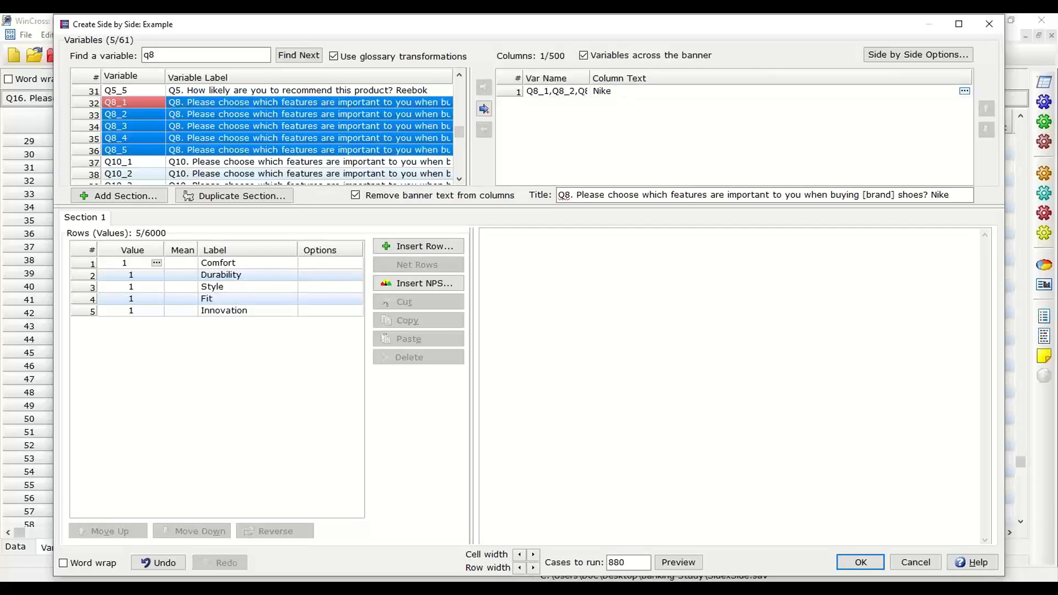
- Remove the brand name Nike from the end of the table title
click(594, 195)
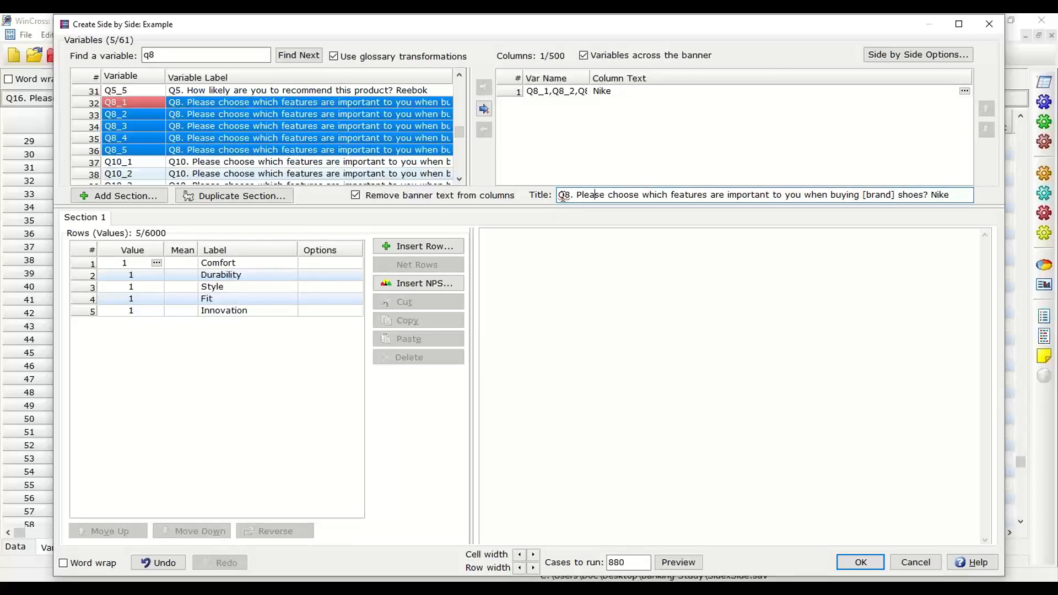
drag(558, 195, 666, 193)
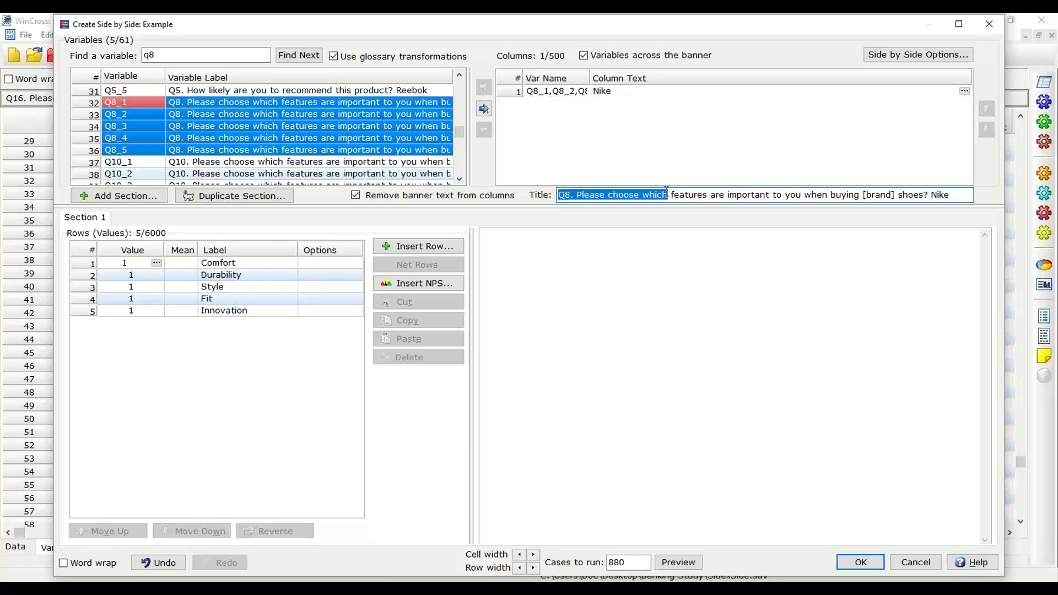
click(930, 196)
drag(930, 197, 959, 197)
key(Delete)
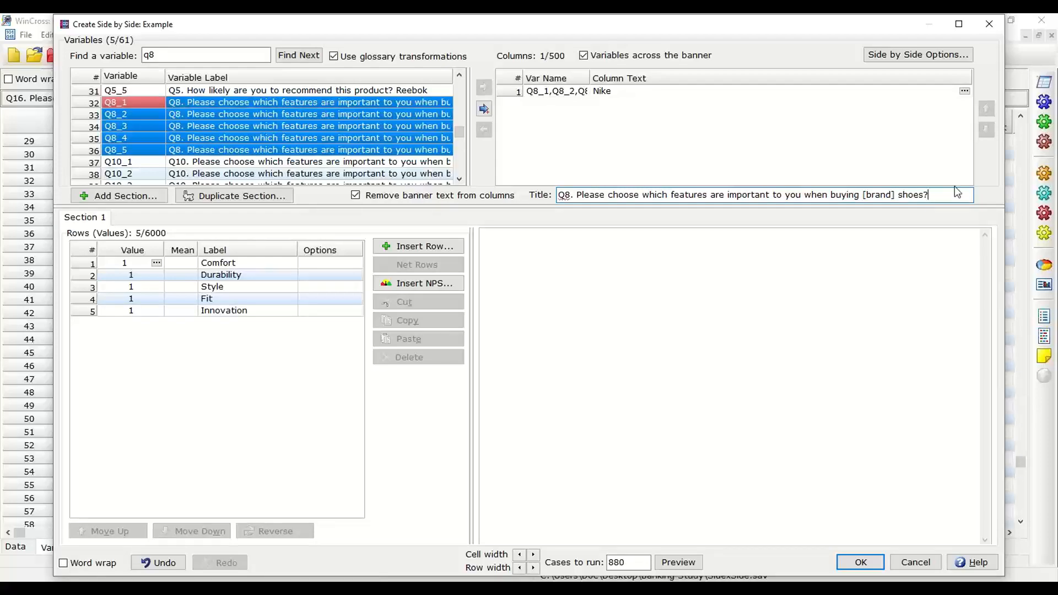
- Add variables Q10_1 through Q10_5 together as the second column
click(132, 161)
scroll(137, 161, down, 1)
scroll(137, 161, down, 1)
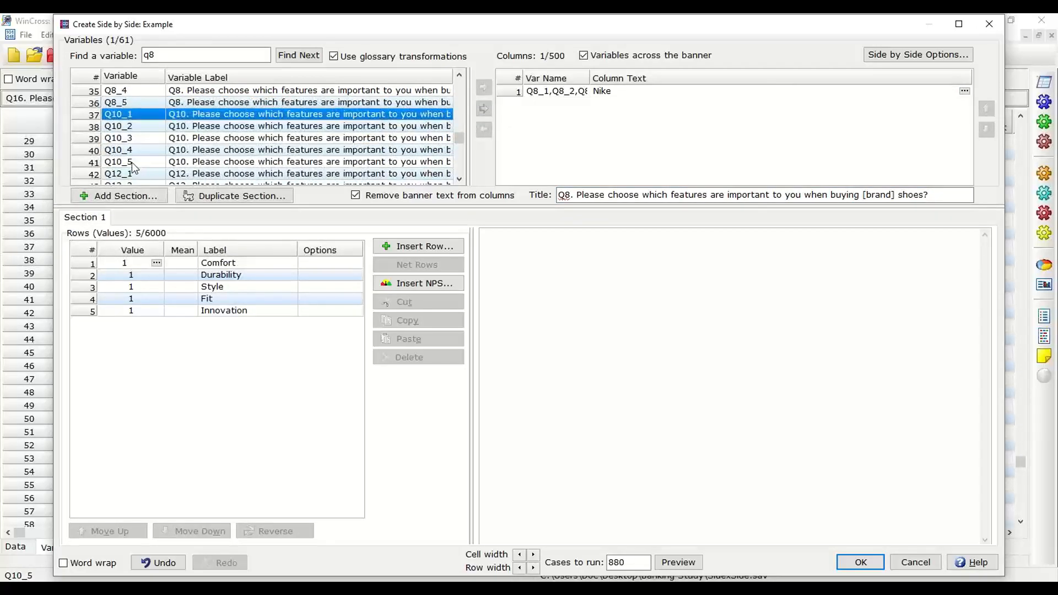
shift+click(131, 162)
click(484, 108)
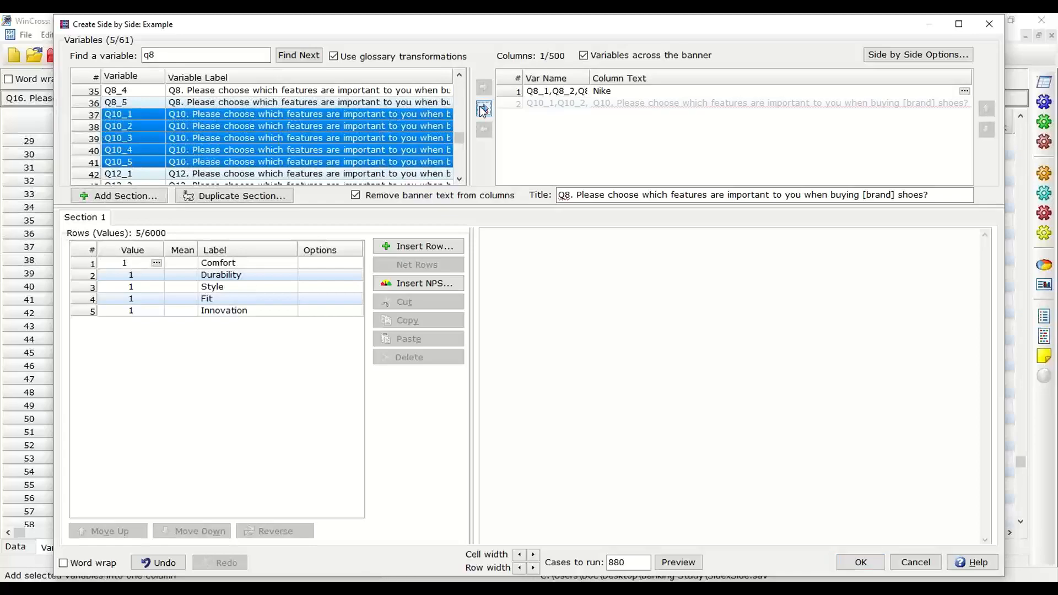
- Add variables Q12_1 through Q12_5 together as the third column
scroll(164, 149, down, 1)
click(130, 142)
scroll(130, 144, down, 1)
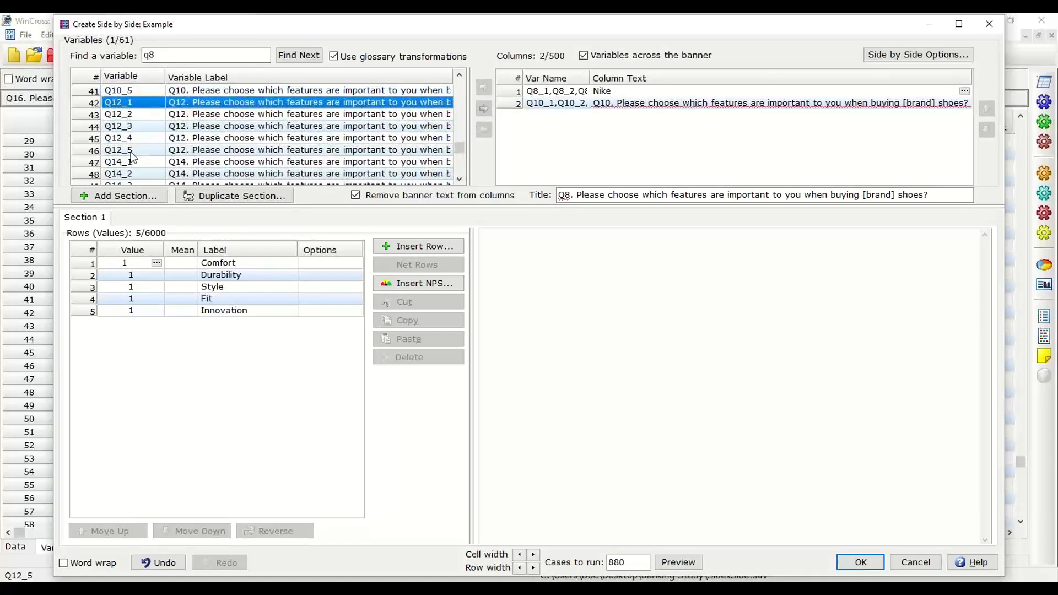
shift+click(131, 151)
click(483, 109)
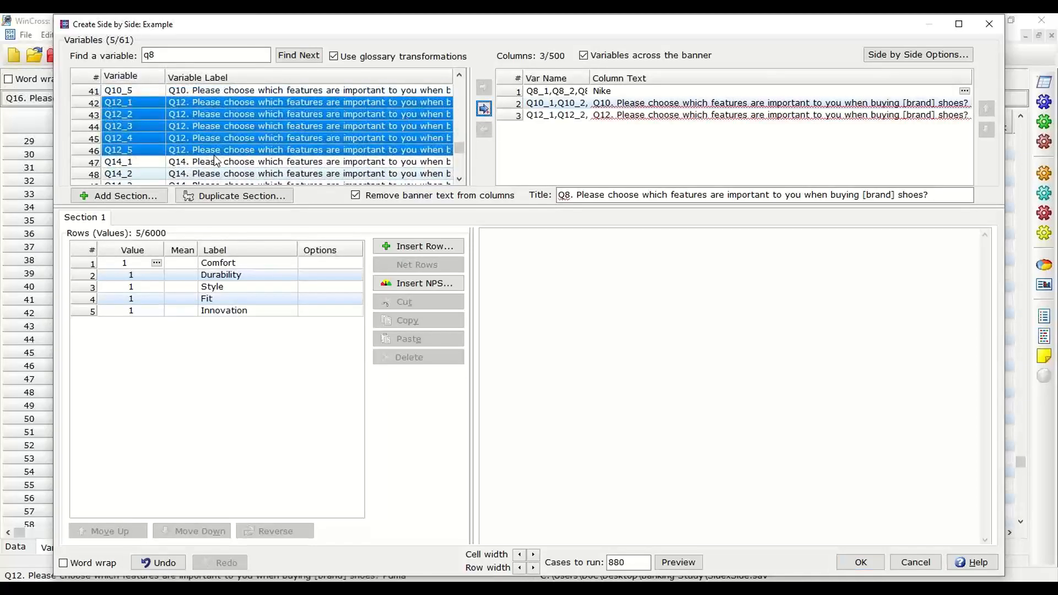
- Add variables Q14_1 through Q14_5 together as the fourth column
click(151, 162)
scroll(152, 160, down, 1)
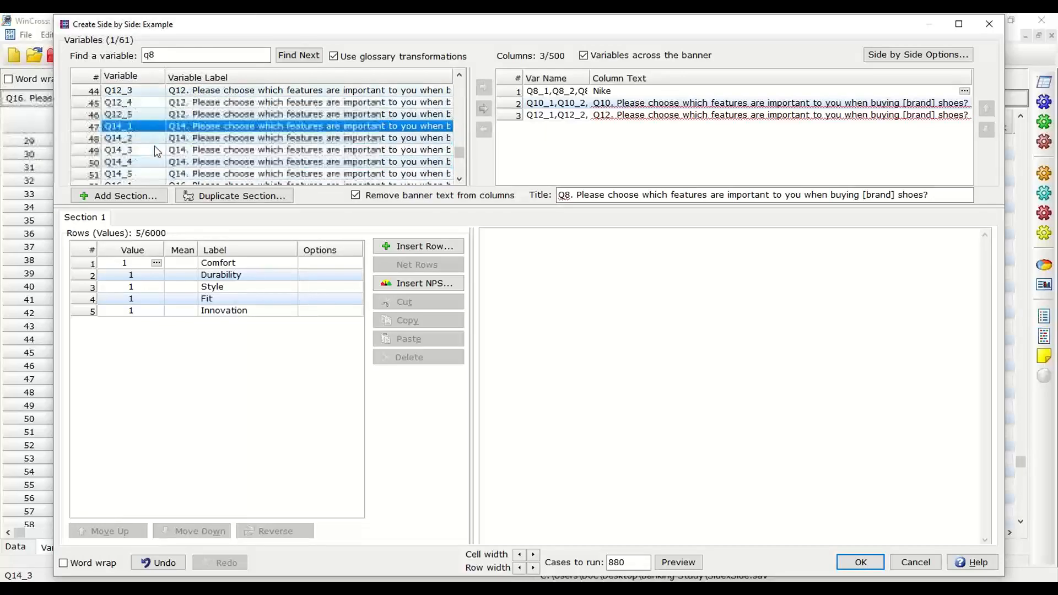
shift+click(142, 177)
click(483, 109)
- Add variables Q16_1 through Q16_5 together as the fifth column
scroll(251, 129, down, 2)
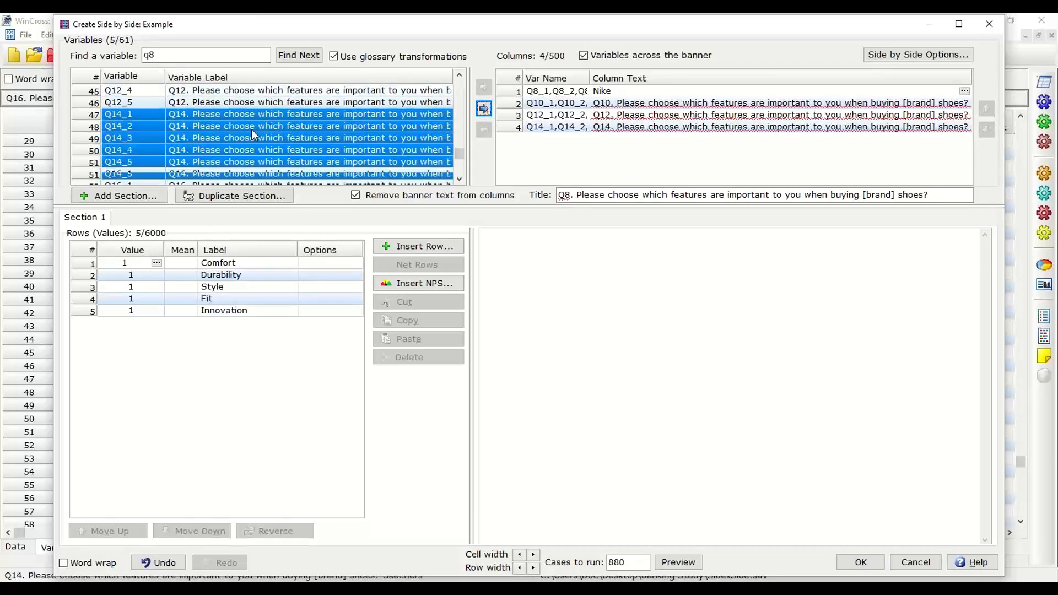
click(141, 137)
scroll(141, 135, down, 1)
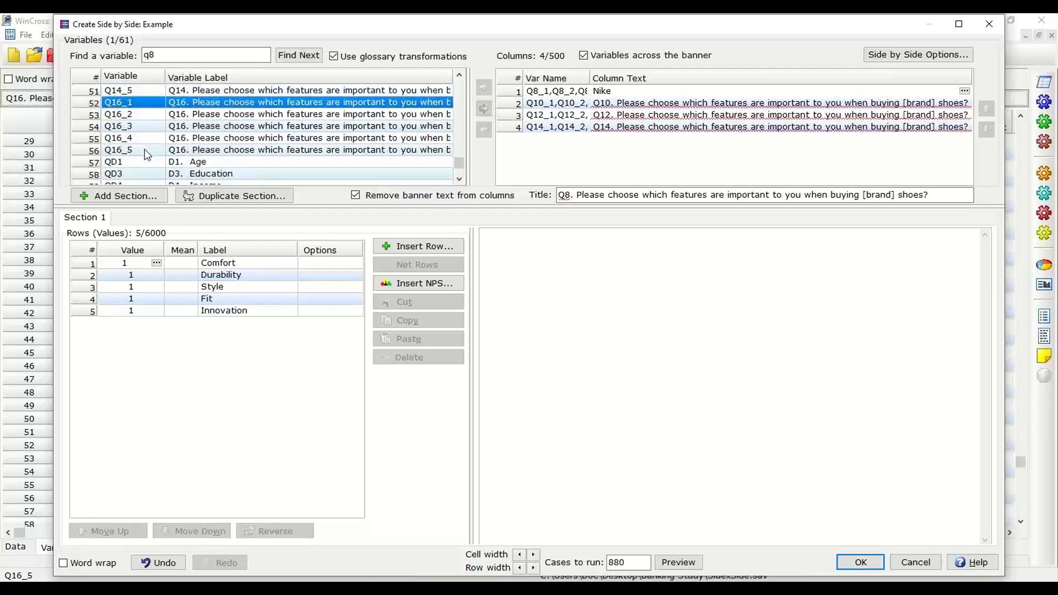
shift+click(145, 149)
click(484, 109)
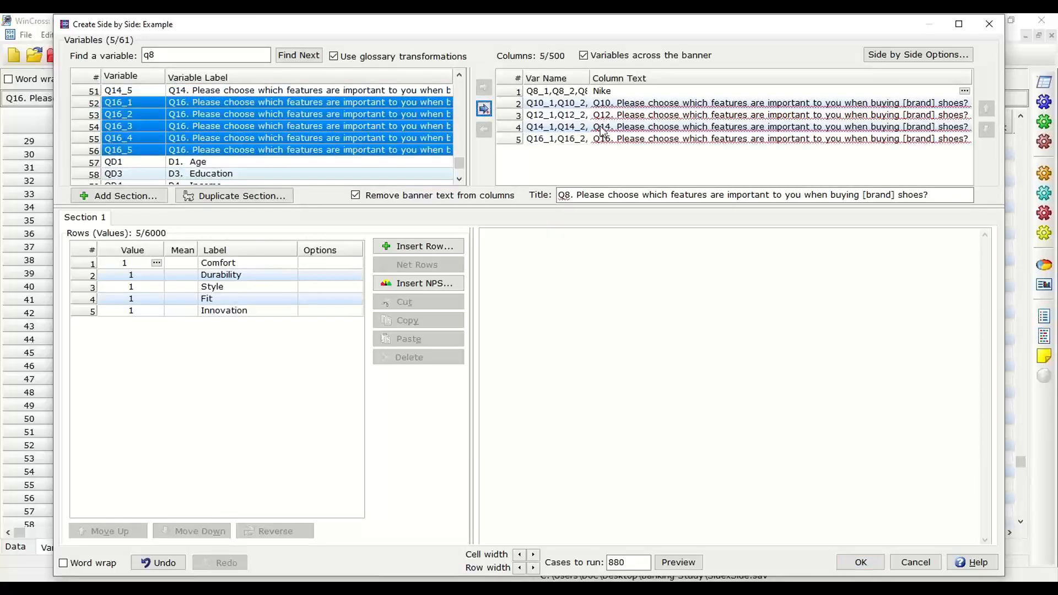
- Remove the question wording from the Q10 column text so that only Adidas remains
click(681, 108)
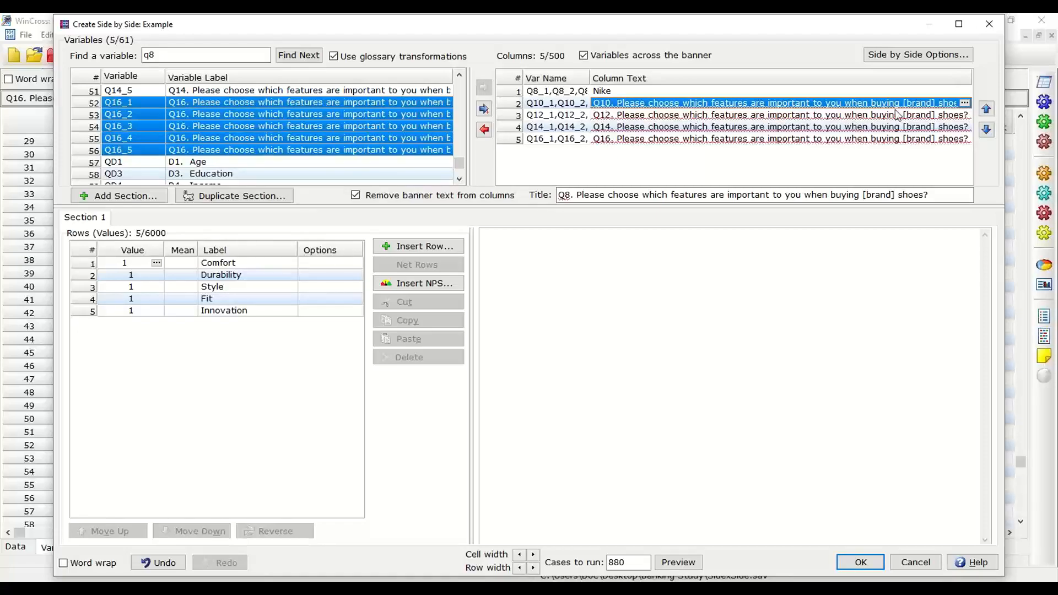
click(964, 103)
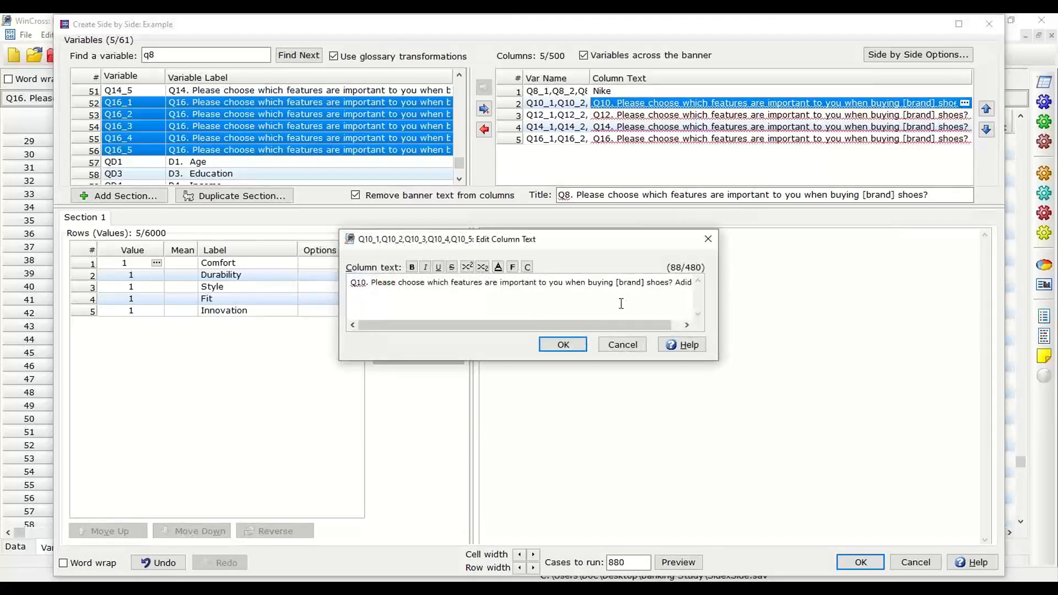
click(563, 345)
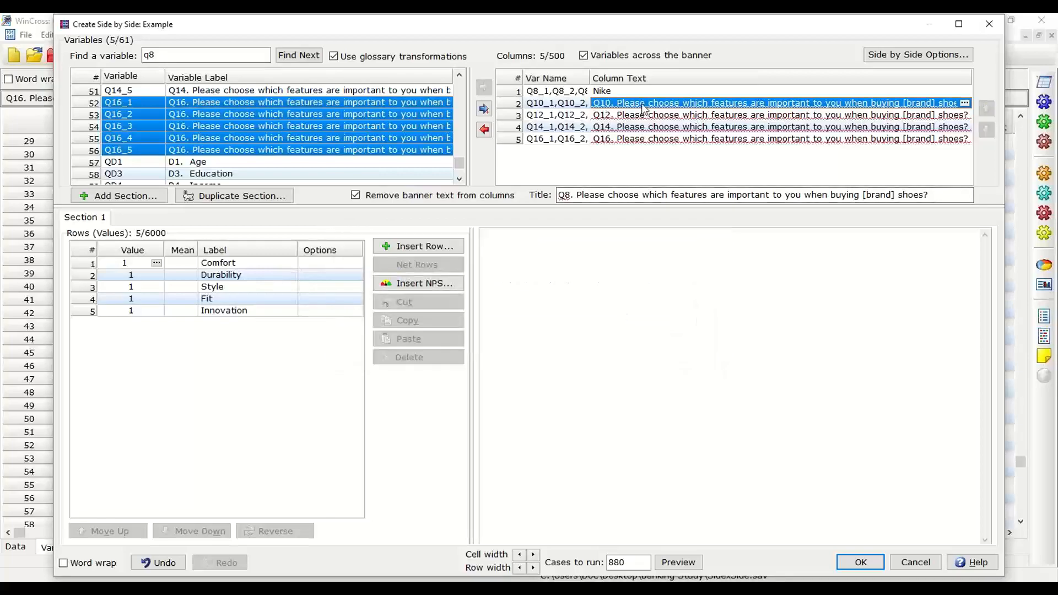
drag(943, 103, 582, 110)
key(BackSpace)
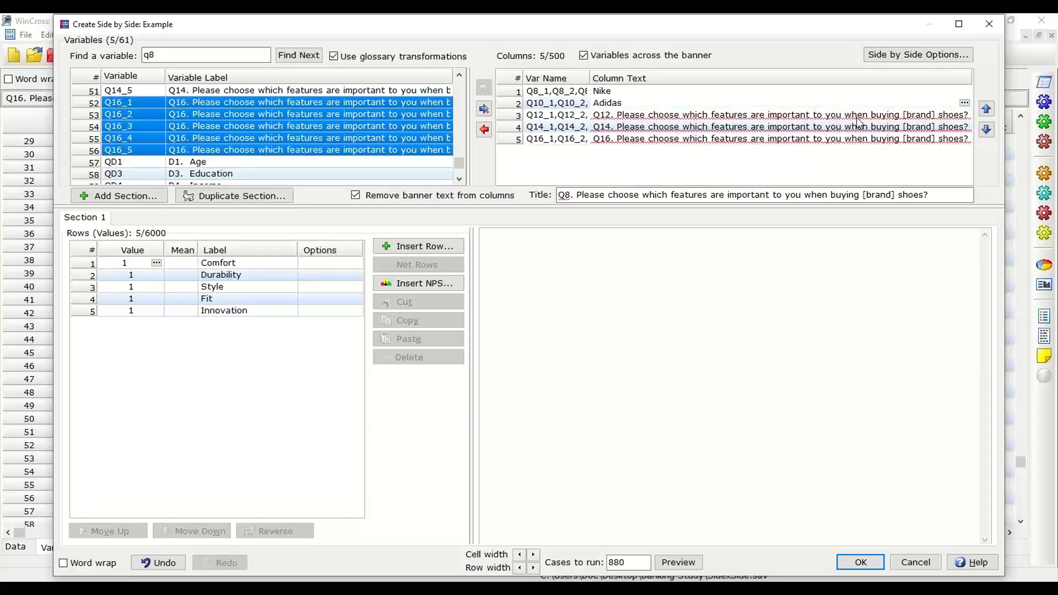
- Shorten the Q12 column text to the brand name Puma
click(919, 116)
click(927, 116)
click(940, 114)
drag(940, 115, 579, 117)
key(BackSpace)
- Shorten the Q14 column text to the brand name Skechers
click(822, 127)
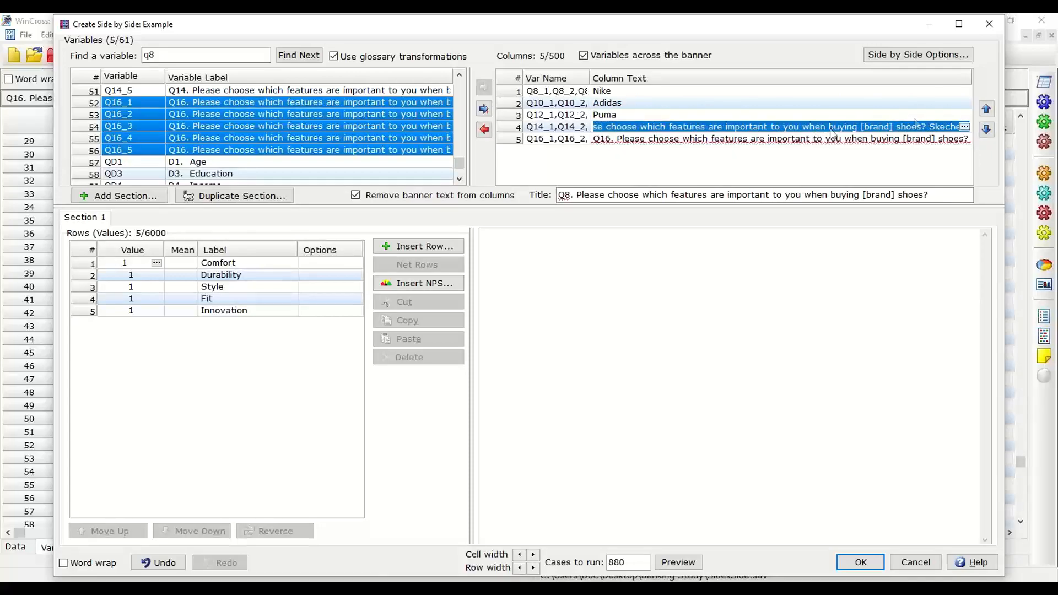
click(931, 127)
drag(931, 127, 531, 129)
key(BackSpace)
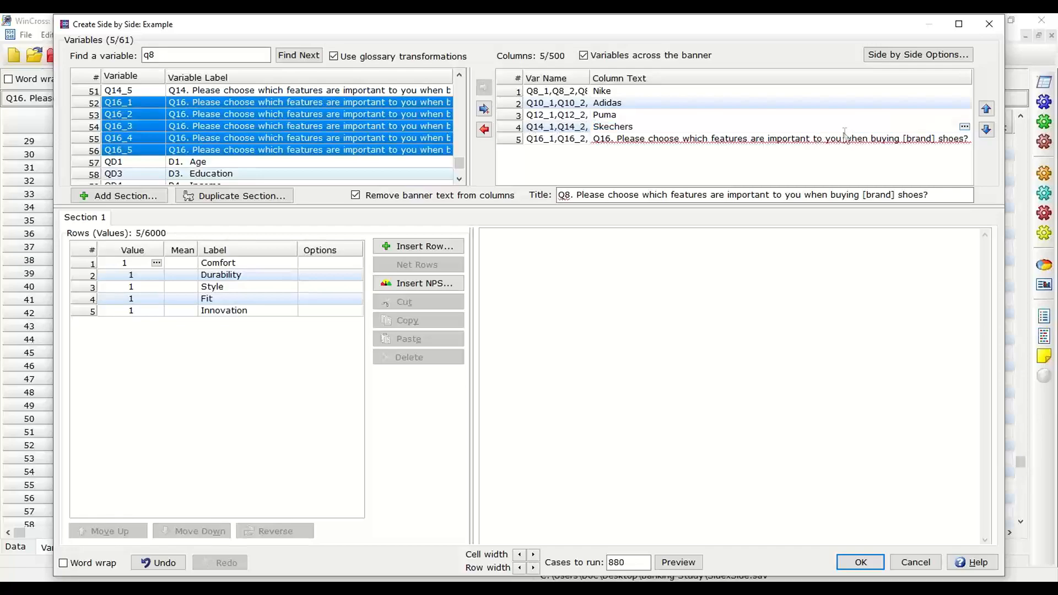
- Shorten the Q16 column text to the brand name Reebok
click(908, 139)
click(915, 135)
drag(938, 137, 584, 139)
key(BackSpace)
- Look over the editing options for the column text and preview the side by side table
click(651, 130)
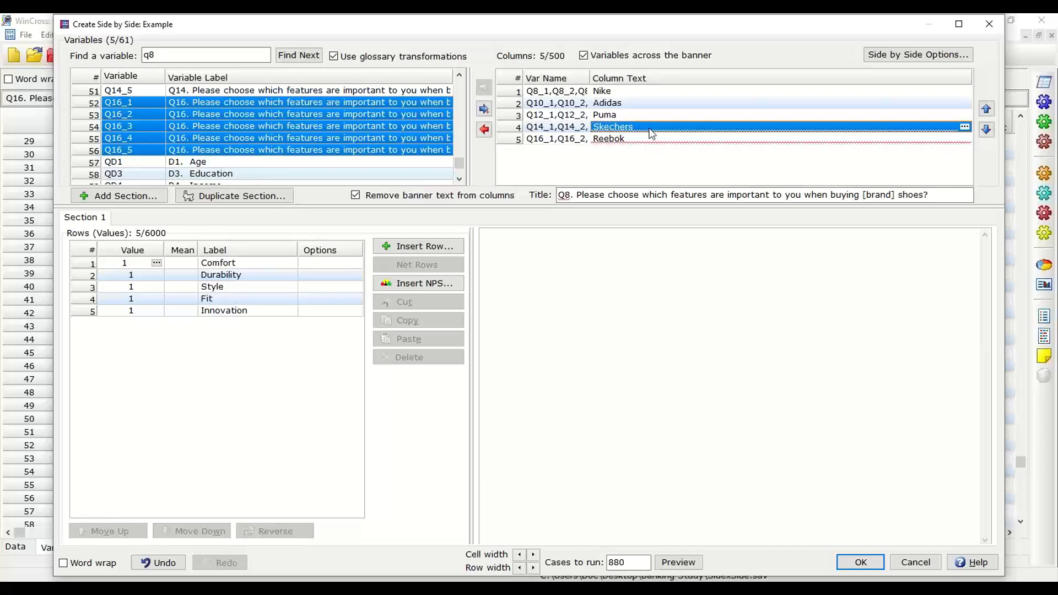
right_click(625, 110)
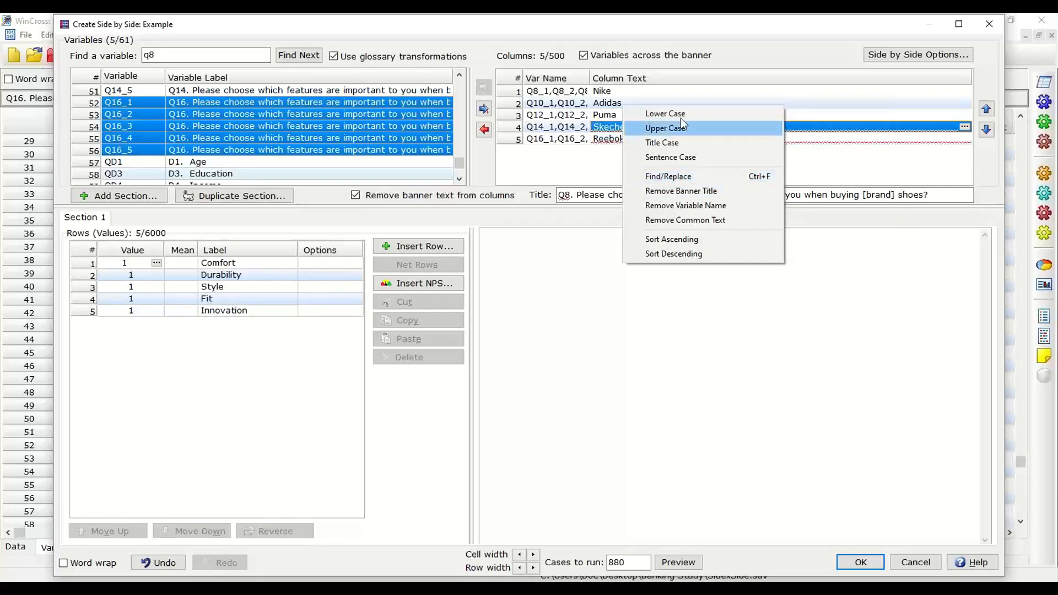
click(598, 139)
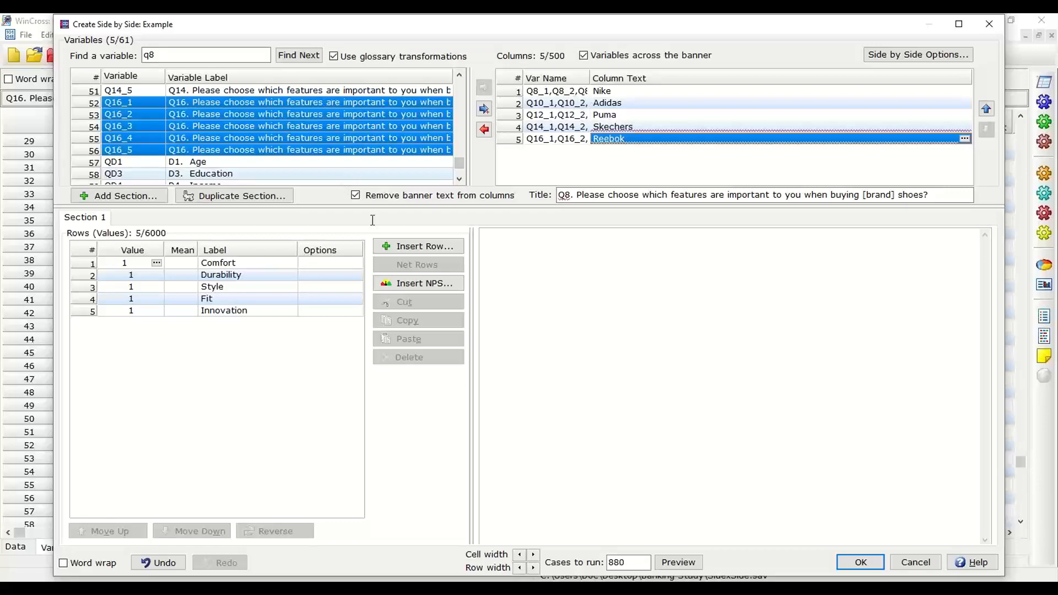
click(678, 562)
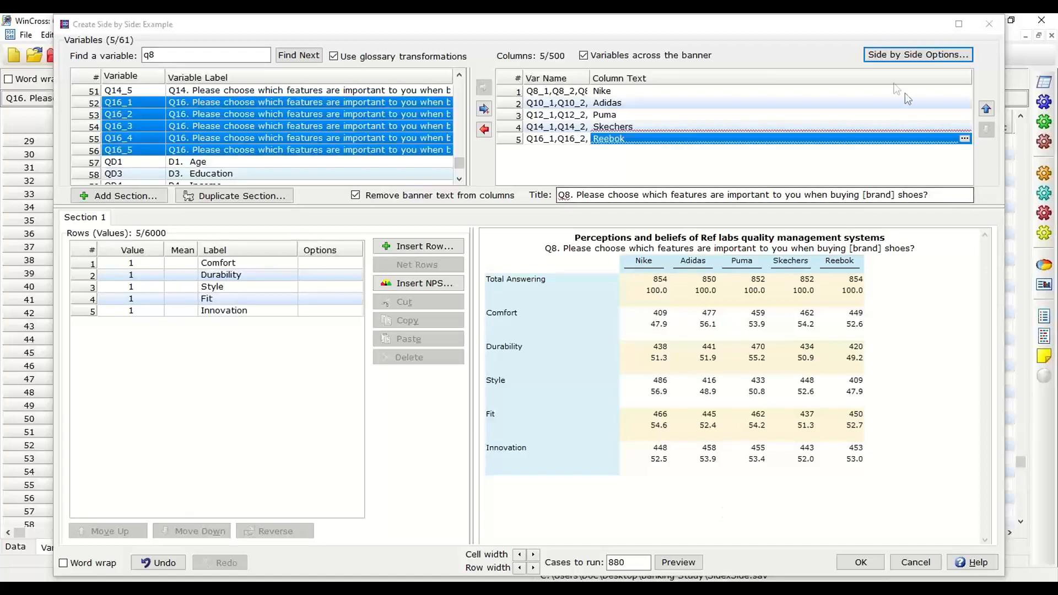
- Preview the side by side table with significance testing enabled at the 95% and 90% confidence levels, and accept the Example setup
click(881, 60)
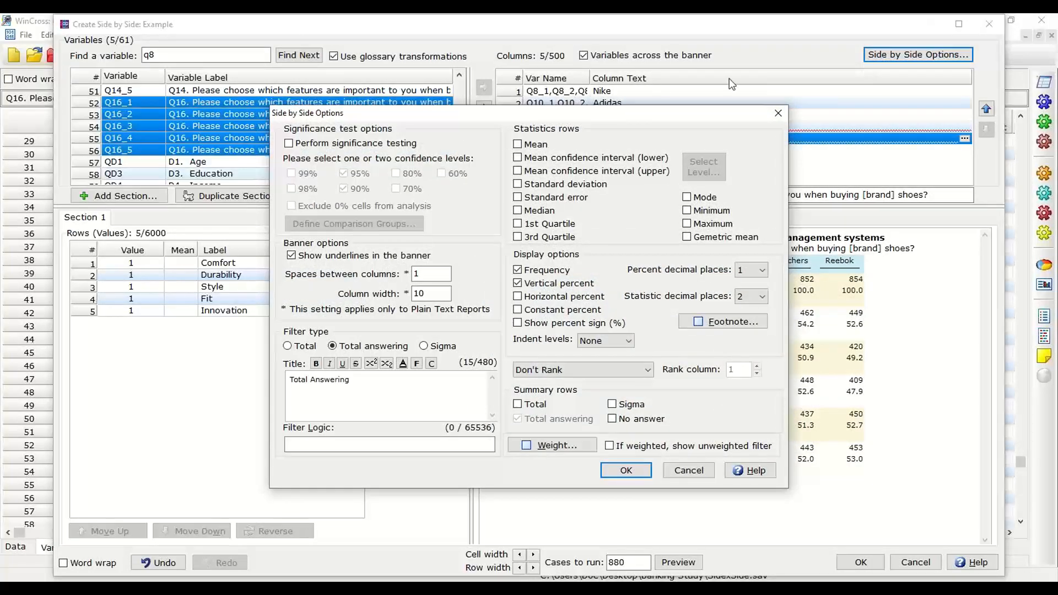
click(289, 144)
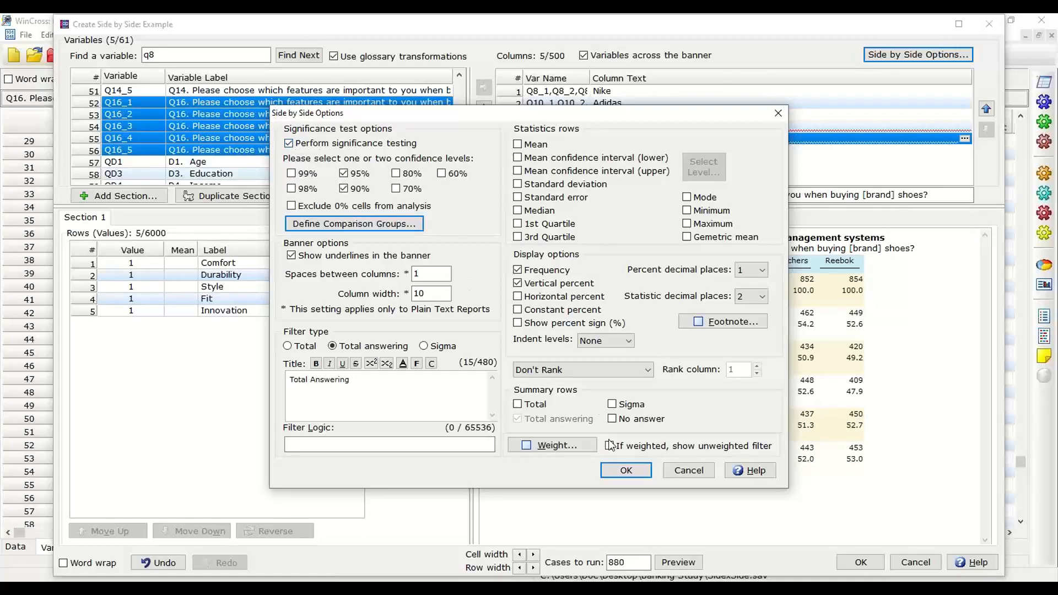
click(626, 470)
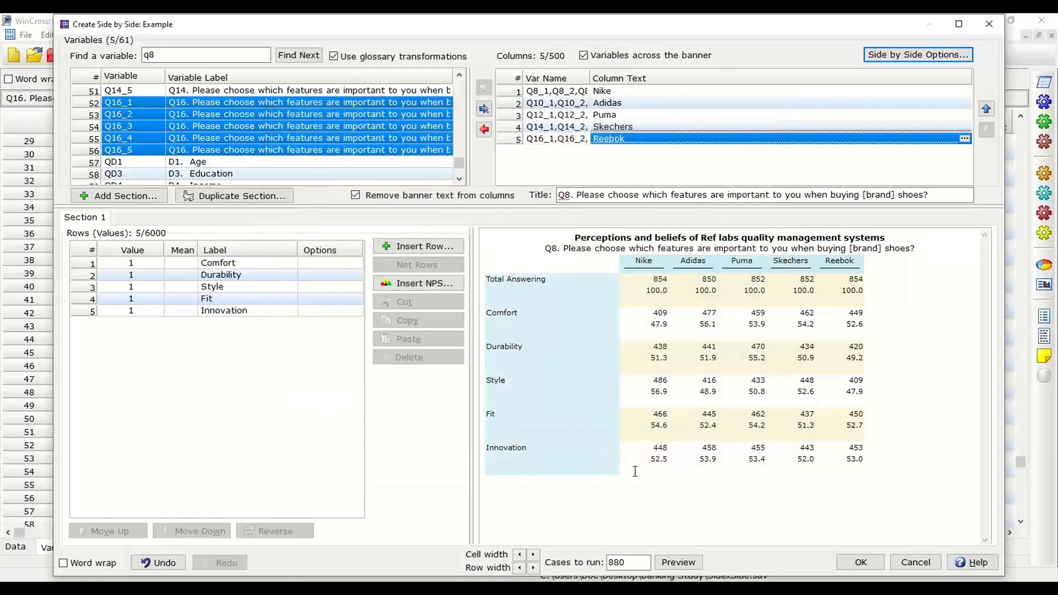
click(686, 562)
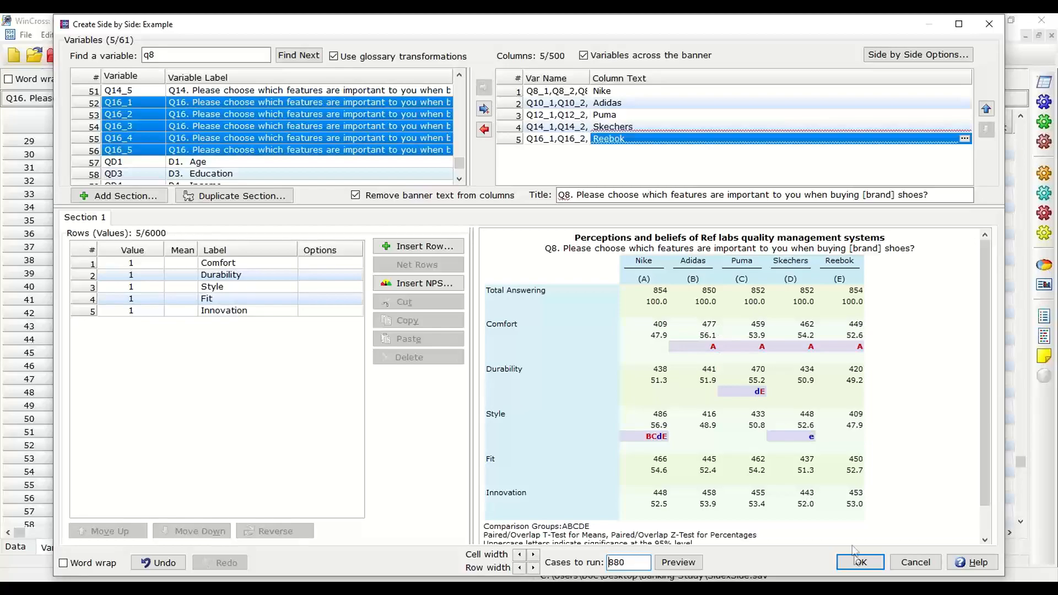
click(858, 563)
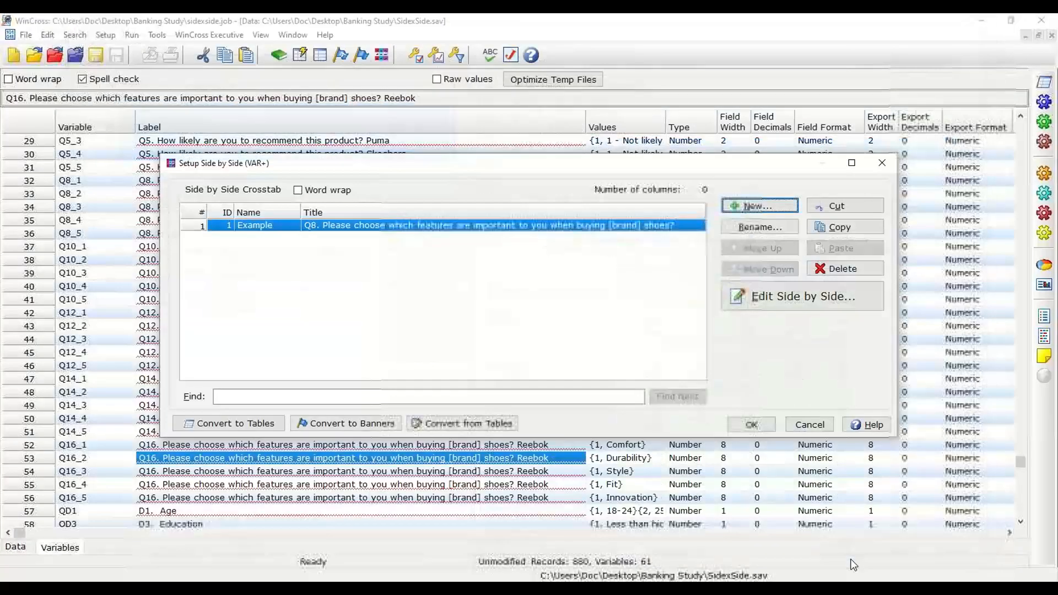
click(751, 425)
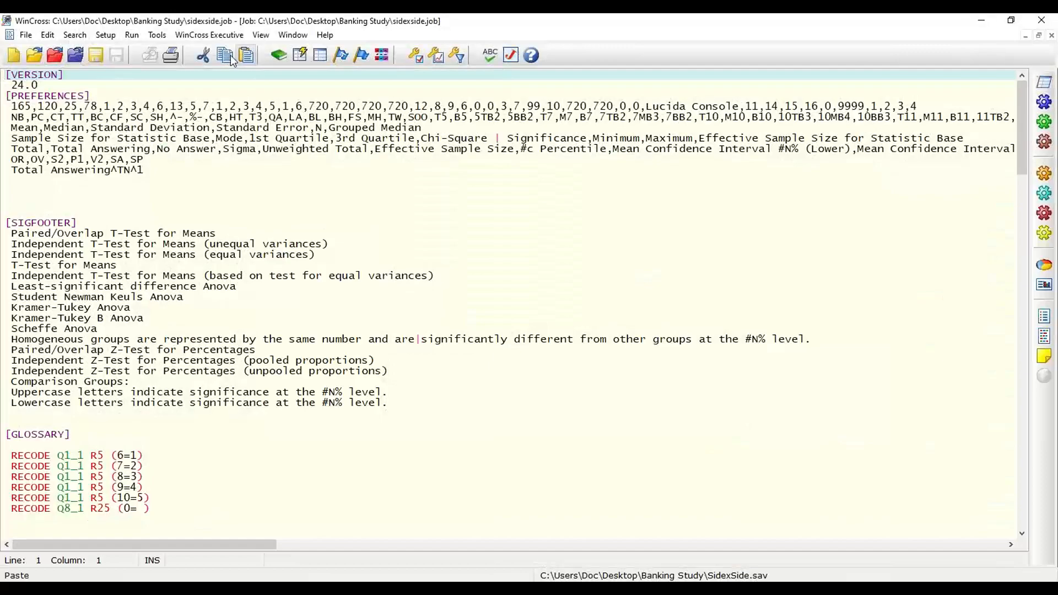
- Run the tables with the Example side by side banner selected and no separate tables
click(138, 39)
click(138, 68)
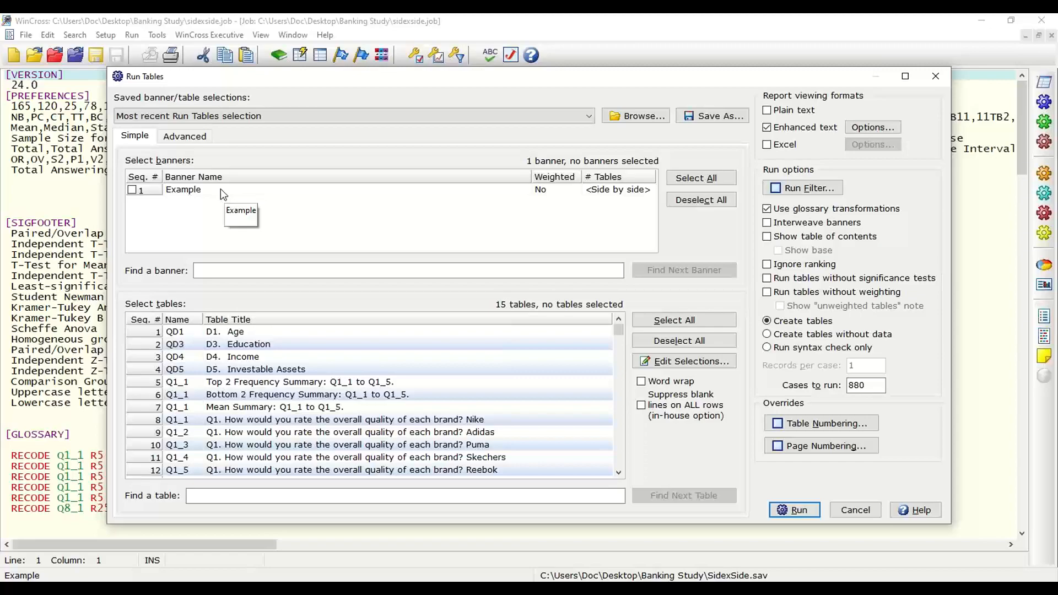
click(167, 195)
click(132, 190)
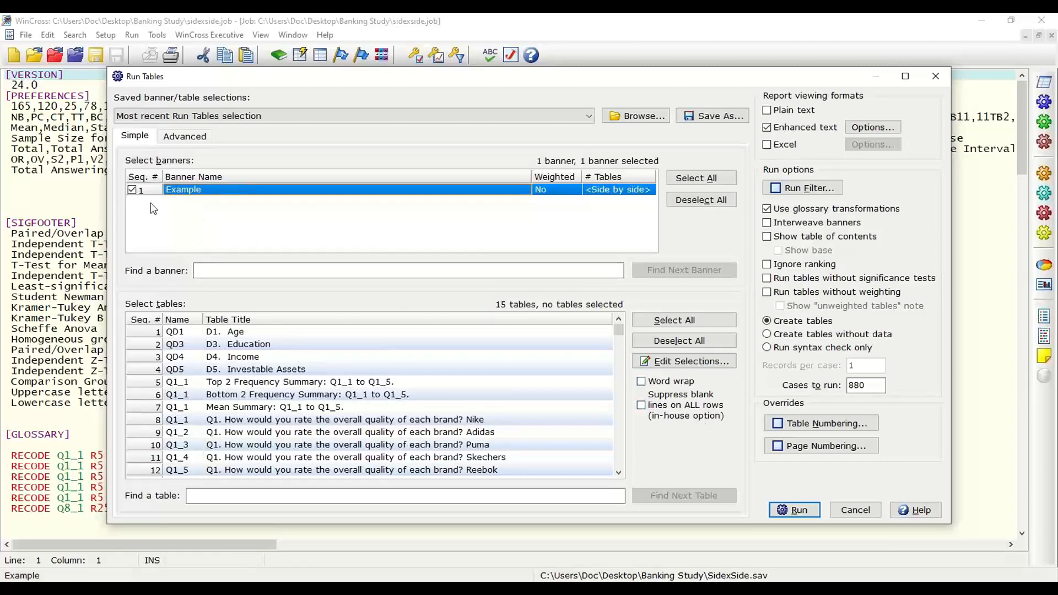
click(794, 509)
click(589, 332)
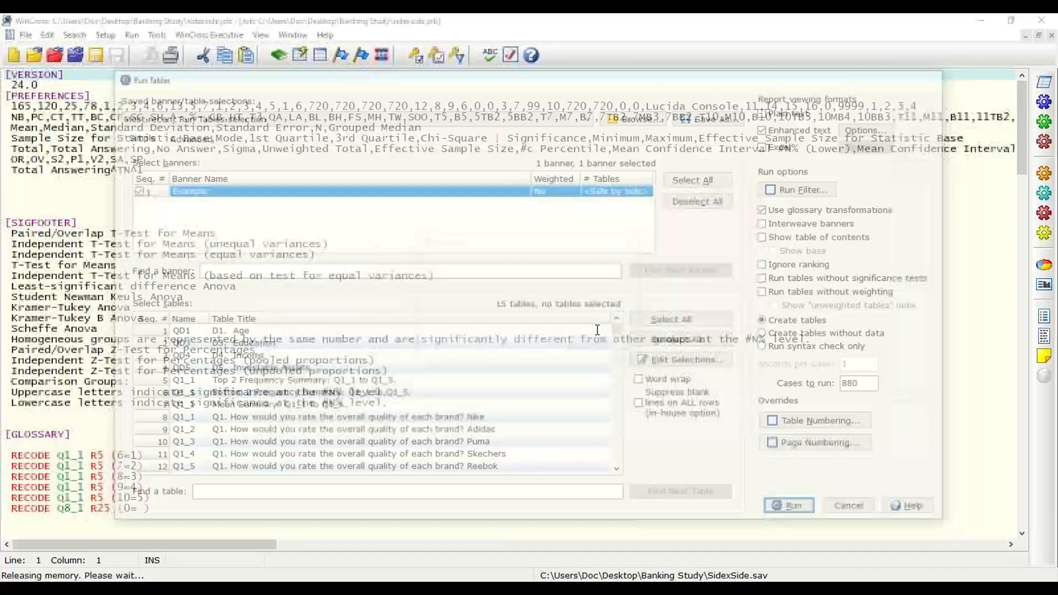